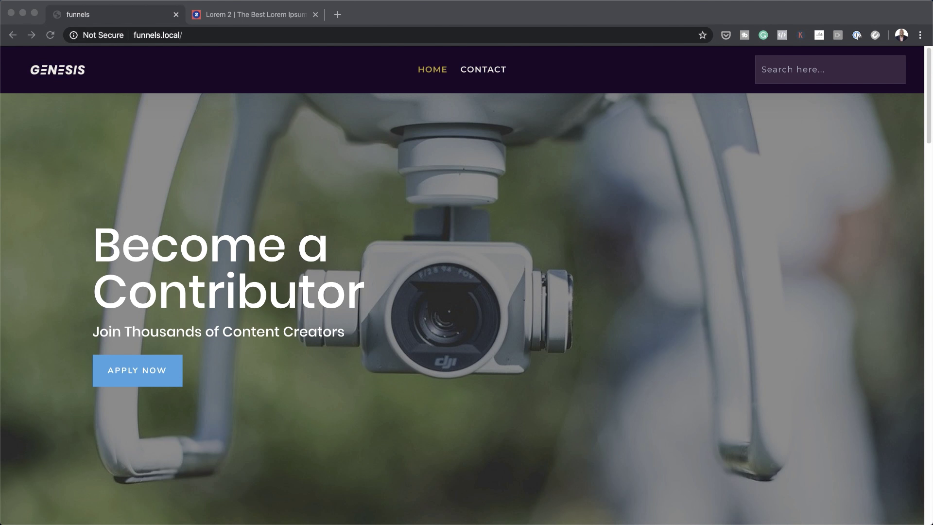
Review the funnels homepage from the hero section down to the footer, and return to its beginning
{"action": "scroll", "coordinate": [462, 309], "scroll_direction": "down", "scroll_amount": 5}
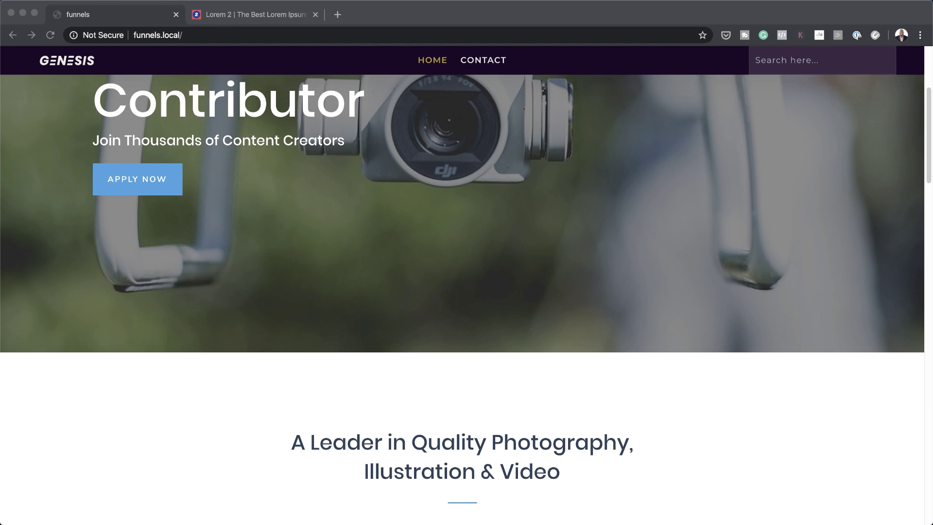
{"action": "scroll", "coordinate": [462, 292], "scroll_direction": "down", "scroll_amount": 4}
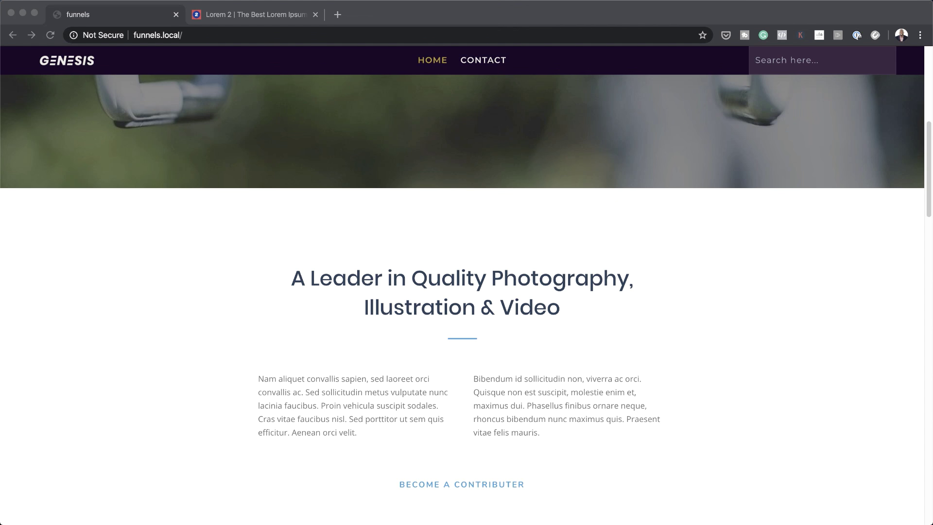
{"action": "scroll", "coordinate": [462, 299], "scroll_direction": "down", "scroll_amount": 20}
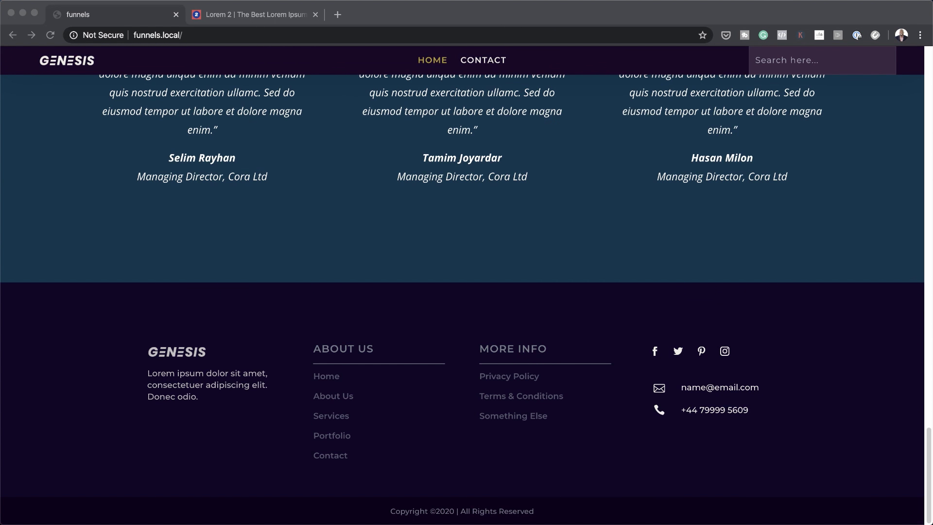
{"action": "left_click", "coordinate": [346, 377]}
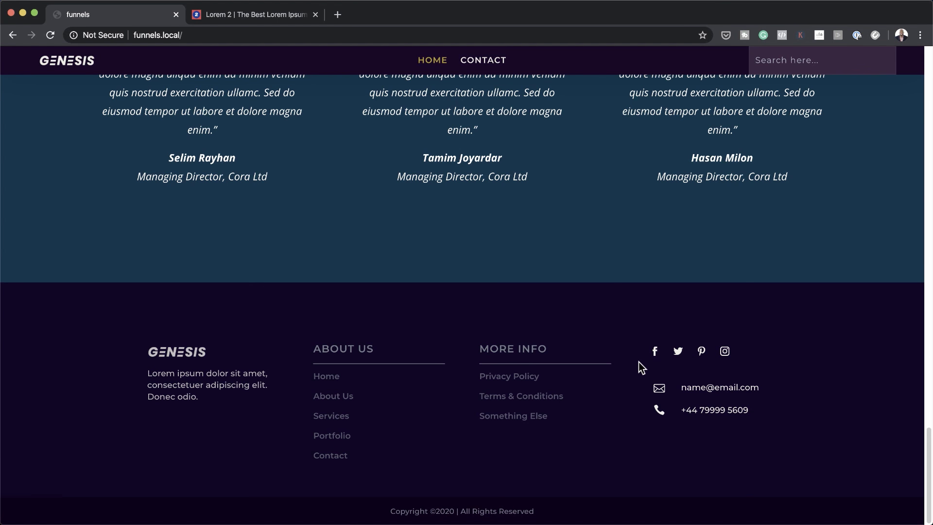
{"action": "key", "text": "Home"}
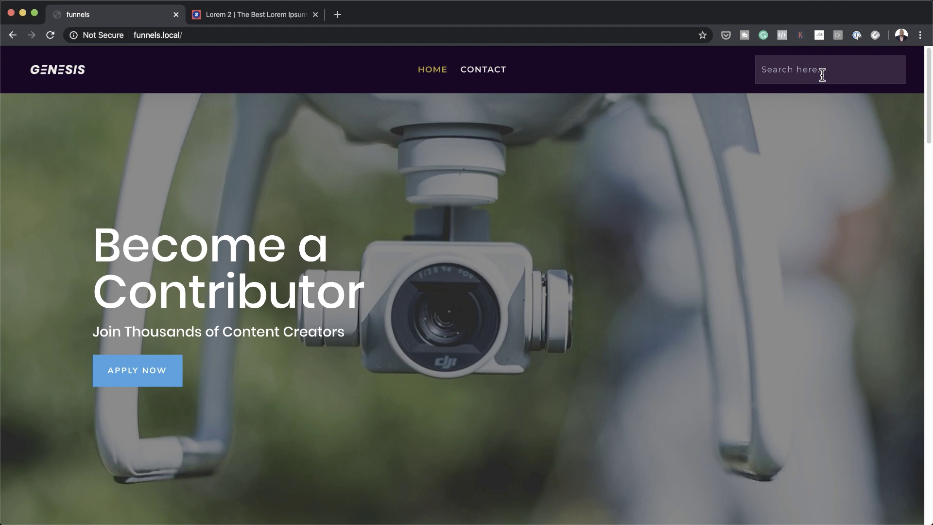
Search the site for "watches" using the header's search field
{"action": "left_click", "coordinate": [817, 71]}
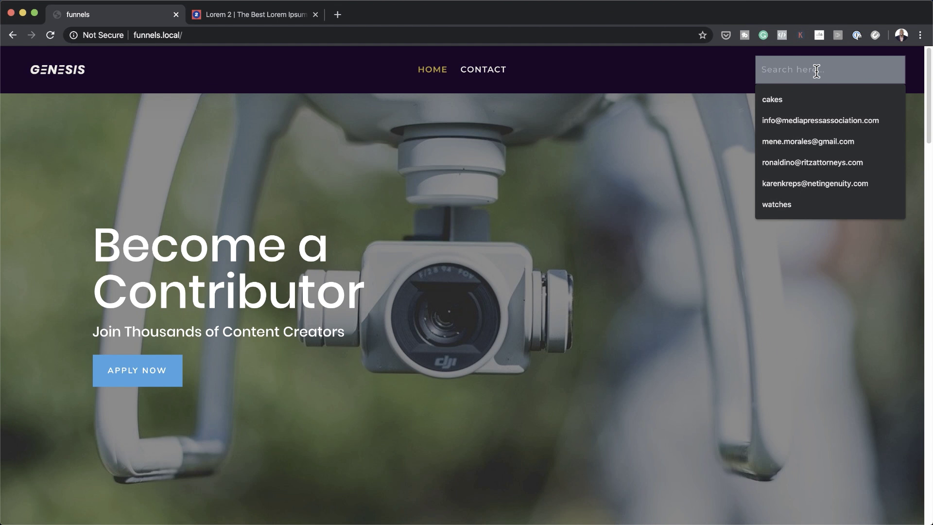
{"action": "left_click", "coordinate": [792, 205]}
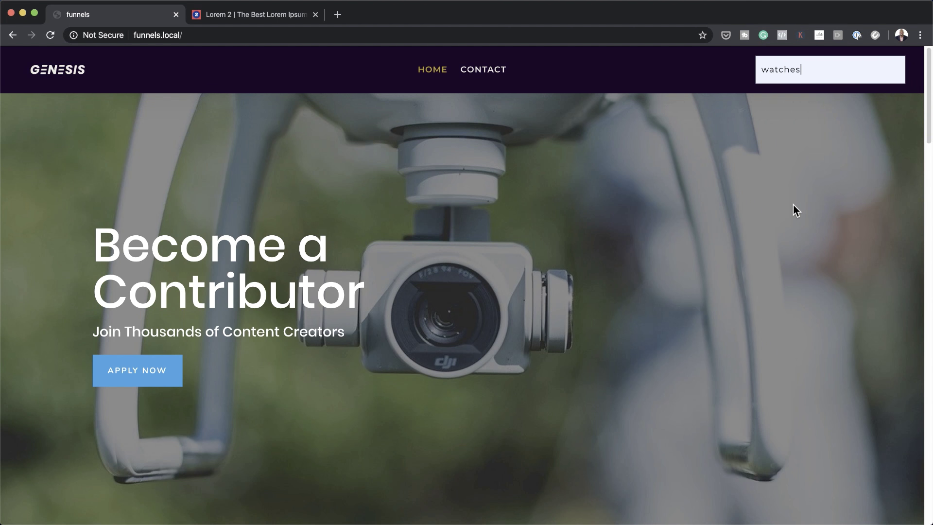
{"action": "key", "text": "Return"}
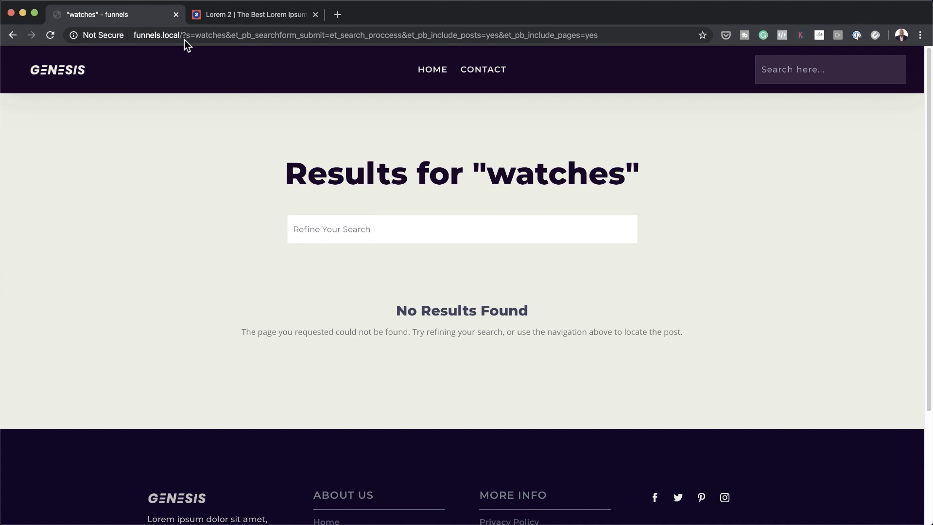
Load the nonexistent address funnels.local/dghghg to check the site's 404 page
{"action": "left_click_drag", "start_coordinate": [184, 35], "coordinate": [638, 35]}
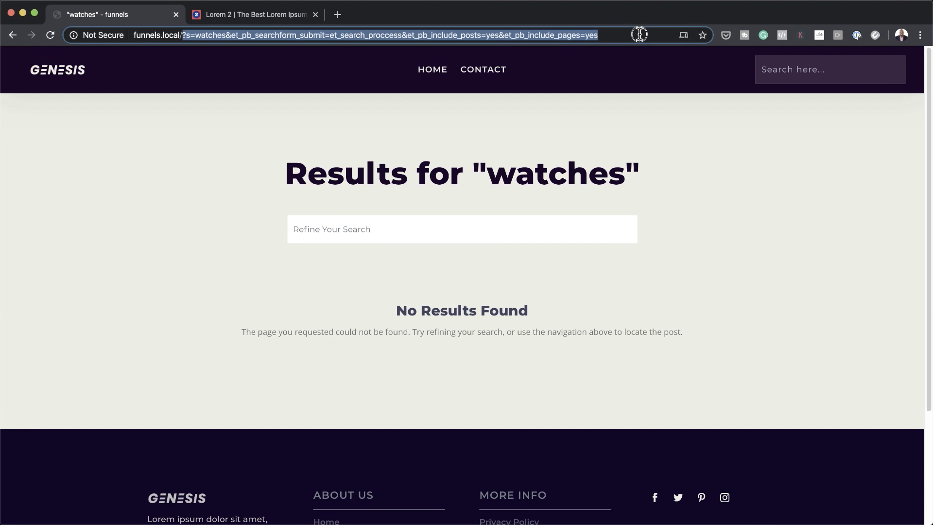
{"action": "type", "text": "dghghg"}
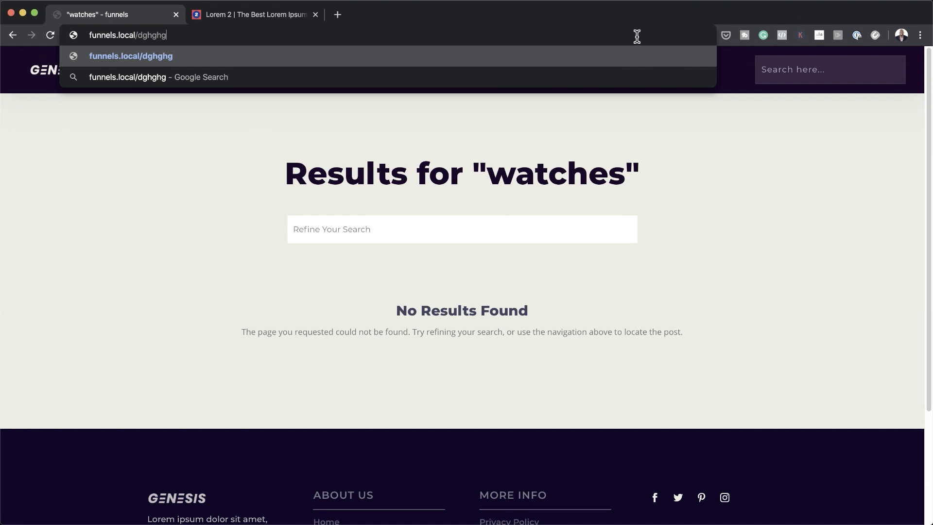
{"action": "key", "text": "Return"}
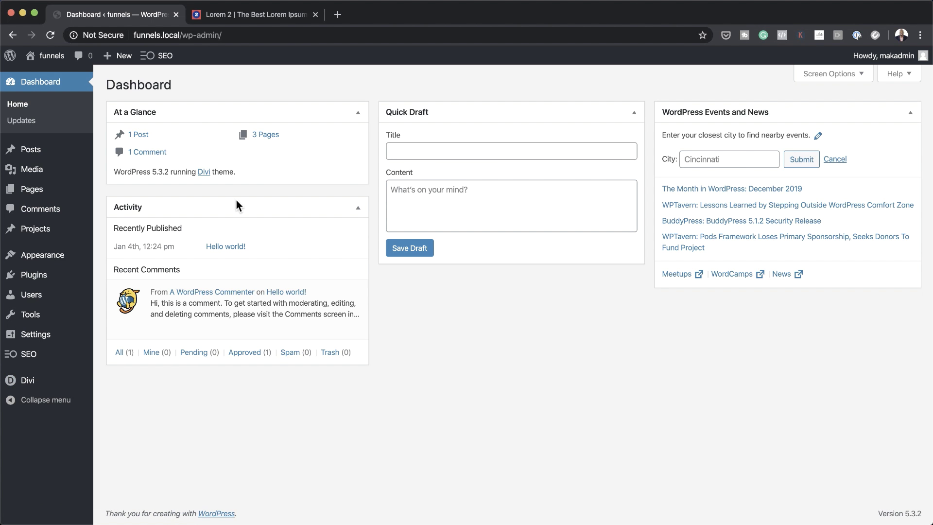
Open the Default Website Template's Global Footer for editing in the Divi Theme Builder
{"action": "mouse_move", "coordinate": [51, 386]}
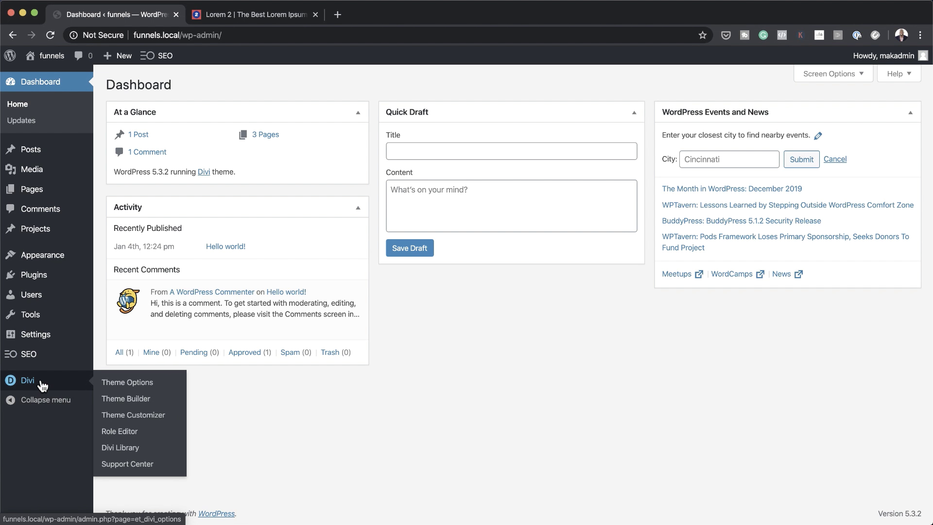
{"action": "left_click", "coordinate": [134, 398]}
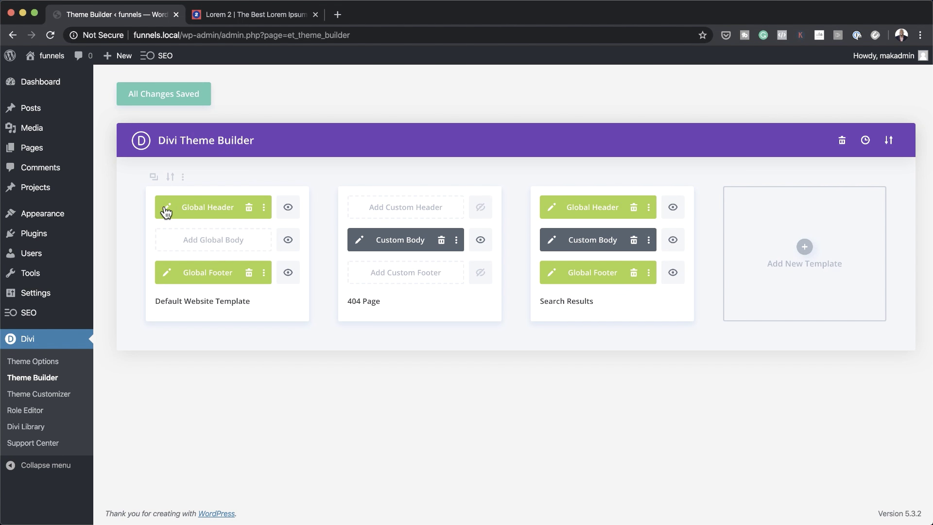
{"action": "left_click", "coordinate": [167, 273]}
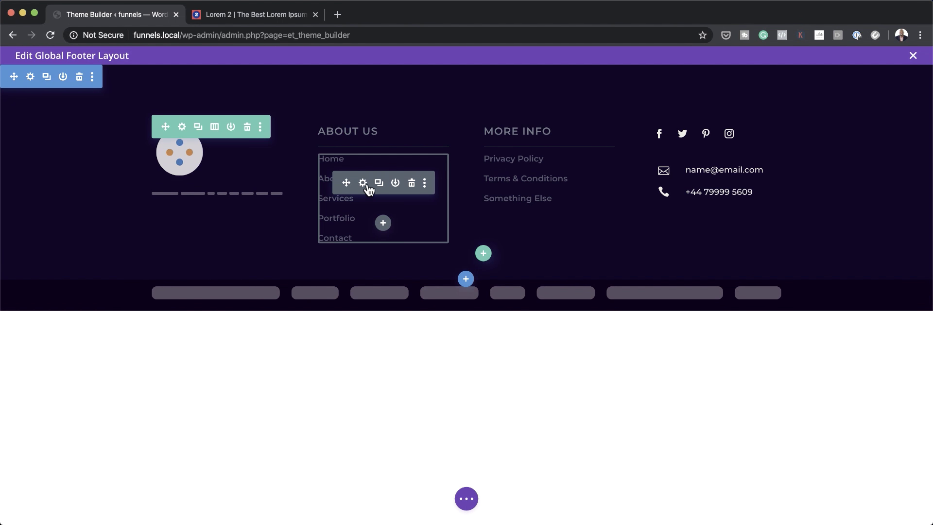
Insert an Audio module with its default content beneath the About Us links in the footer
{"action": "left_click", "coordinate": [382, 223]}
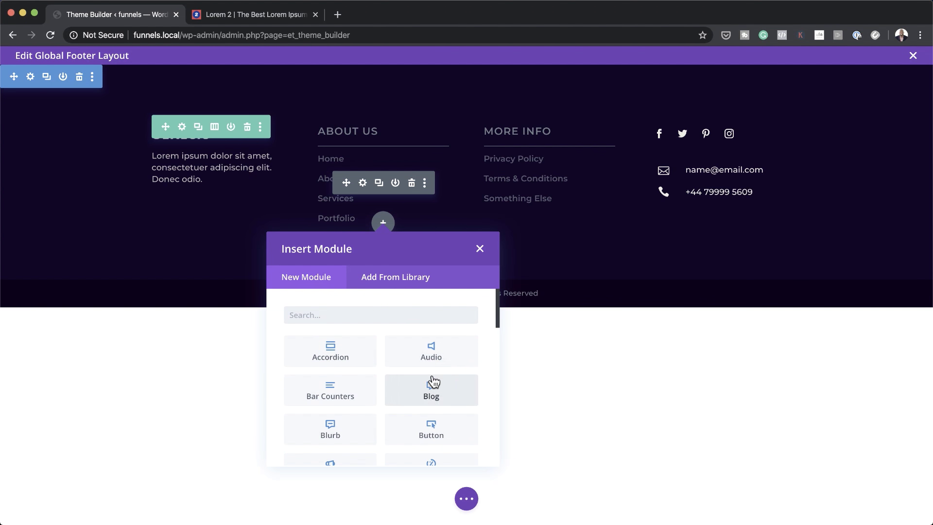
{"action": "key", "text": "Escape"}
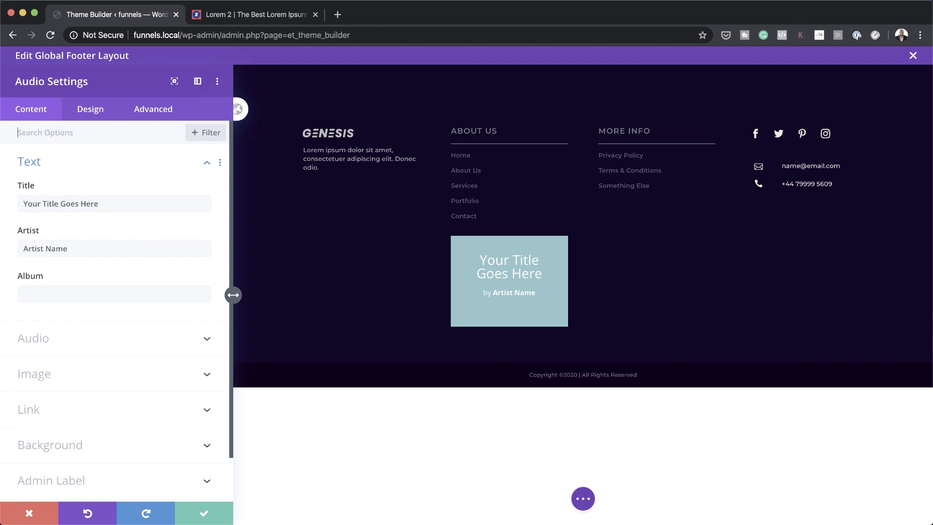
{"action": "left_click", "coordinate": [205, 515]}
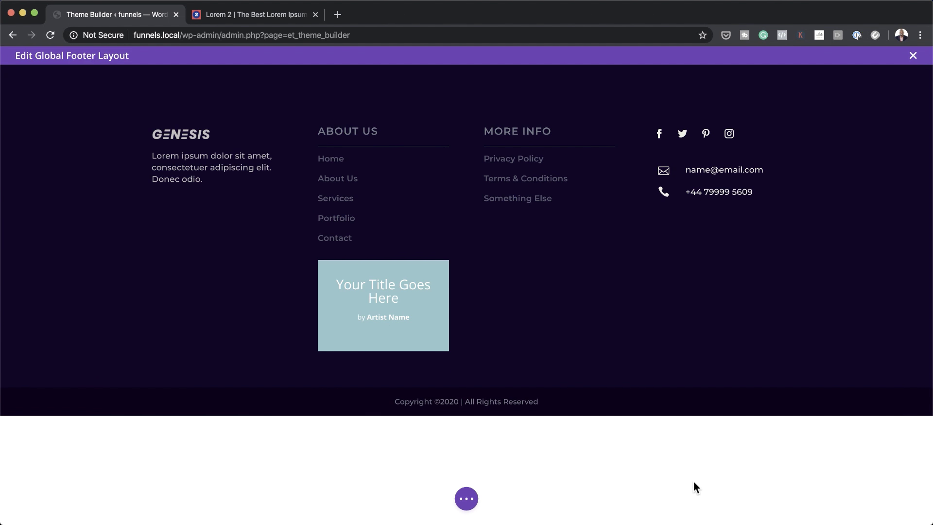
Save the Global Footer layout and close its editor, saving the Theme Builder changes
{"action": "left_click", "coordinate": [466, 498]}
{"action": "left_click", "coordinate": [913, 56]}
{"action": "left_click", "coordinate": [524, 340]}
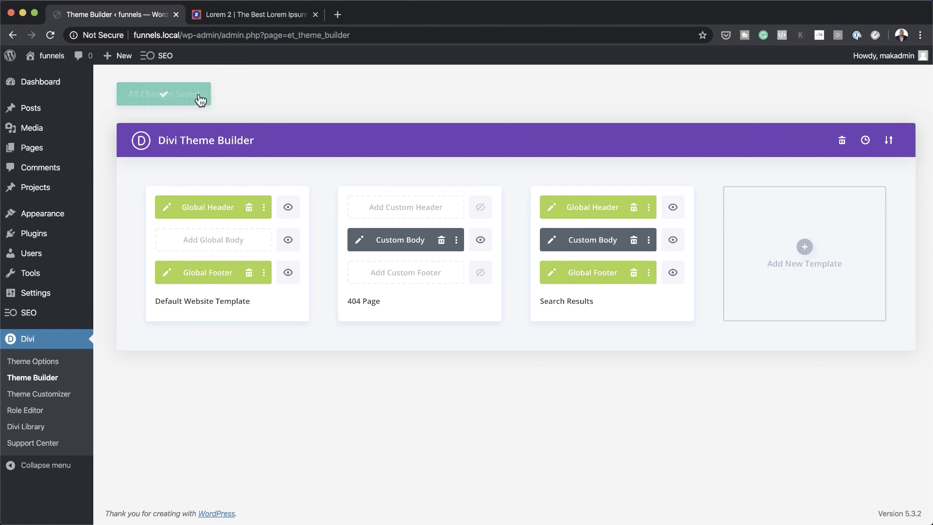
Visit the live site and check the edited footer on the Home and Contact pages
{"action": "mouse_move", "coordinate": [54, 73]}
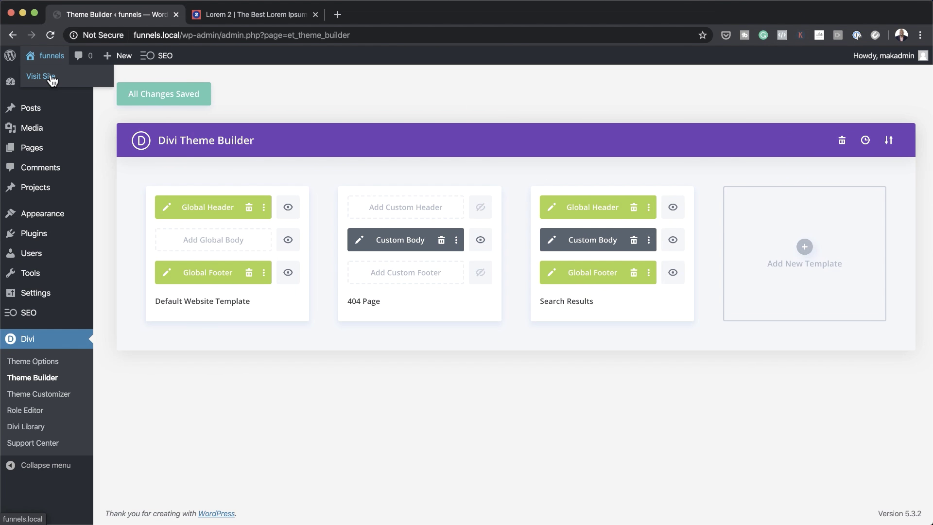
{"action": "left_click", "coordinate": [40, 77]}
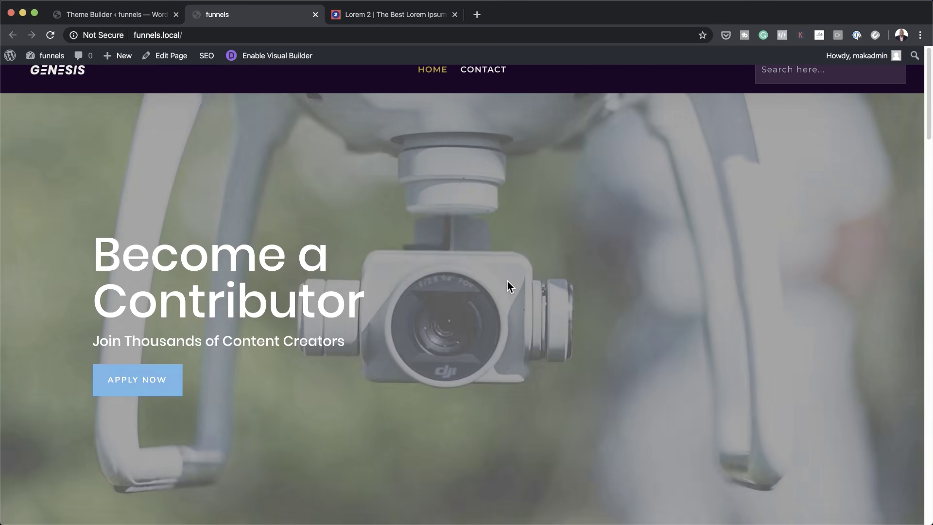
{"action": "scroll", "coordinate": [507, 281], "scroll_direction": "down", "scroll_amount": 15}
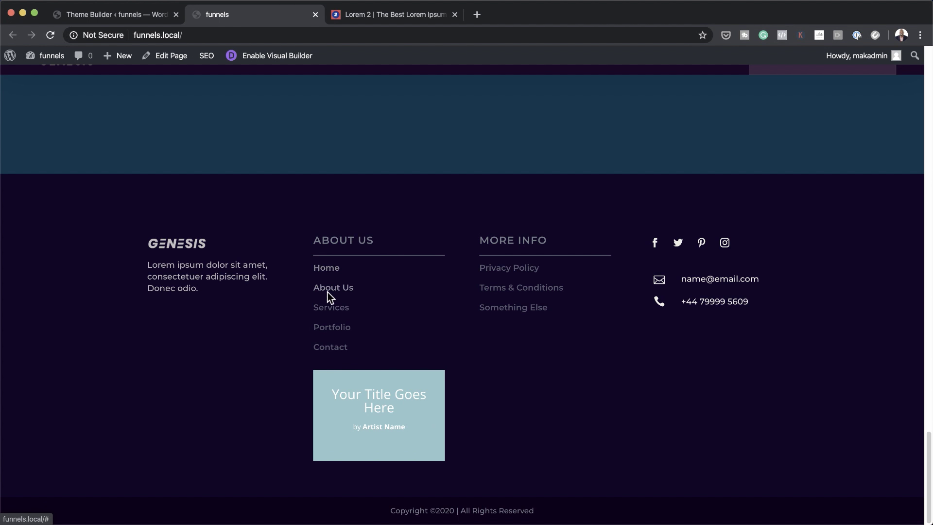
{"action": "scroll", "coordinate": [427, 147], "scroll_direction": "up", "scroll_amount": 15}
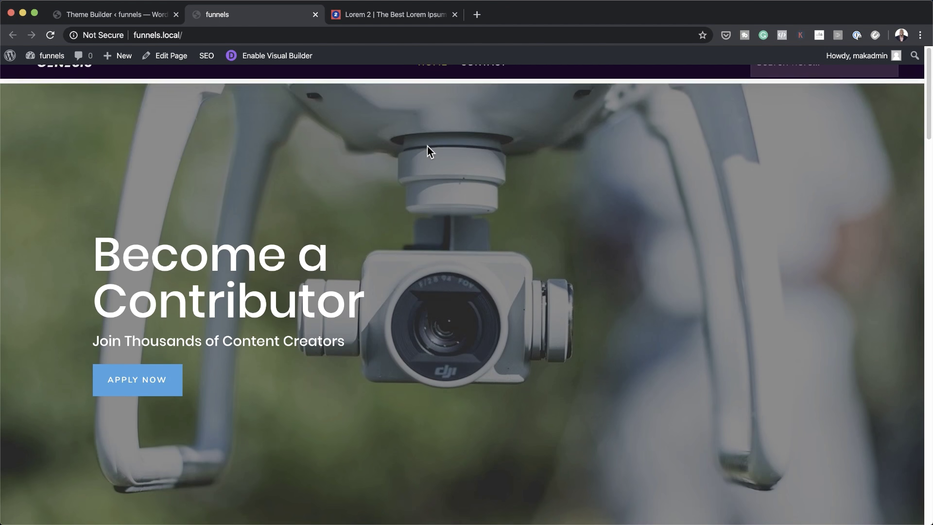
{"action": "left_click", "coordinate": [493, 69]}
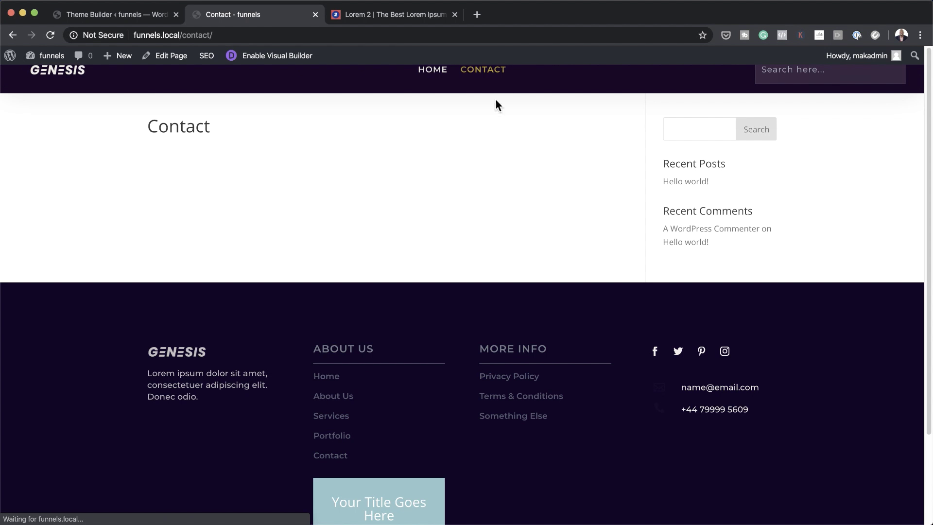
{"action": "scroll", "coordinate": [582, 321], "scroll_direction": "down", "scroll_amount": 2}
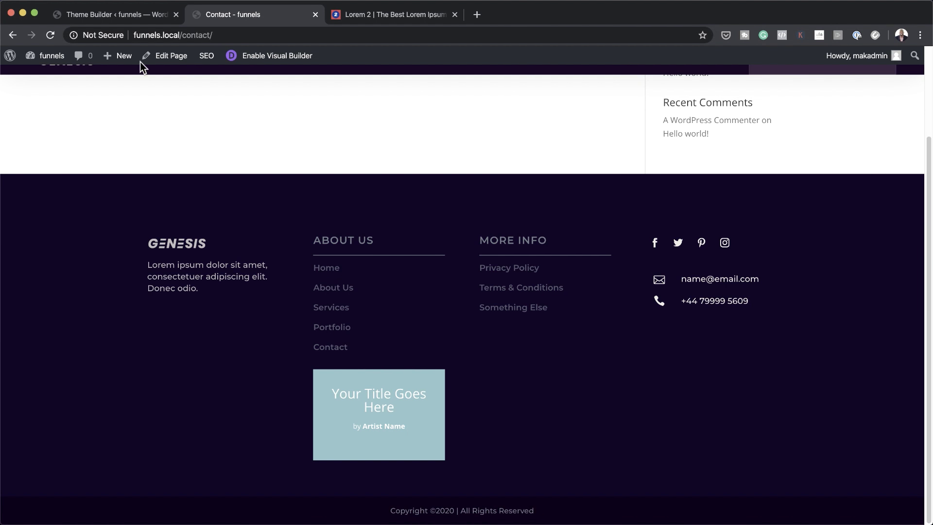
Return to the Theme Builder and review the page assignment options for a new template without creating one
{"action": "left_click", "coordinate": [141, 15]}
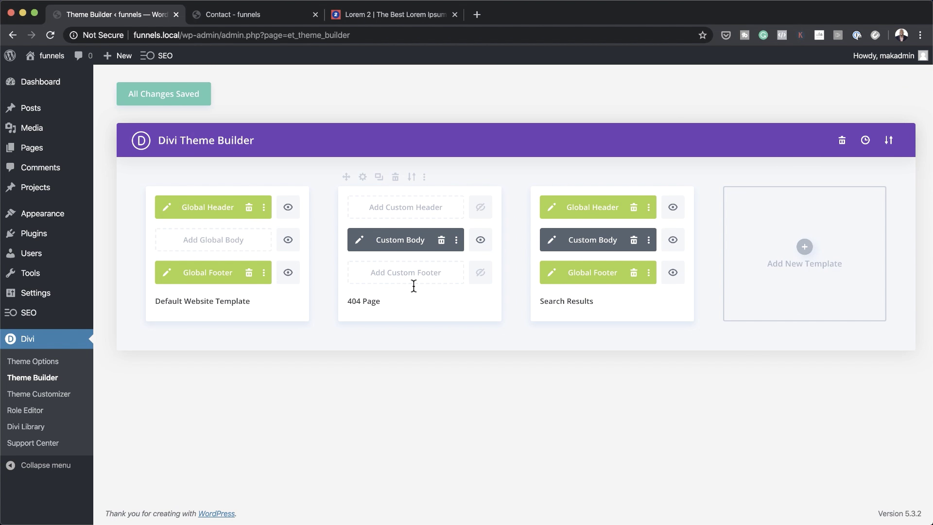
{"action": "left_click", "coordinate": [805, 247]}
{"action": "scroll", "coordinate": [804, 397], "scroll_direction": "down", "scroll_amount": 5}
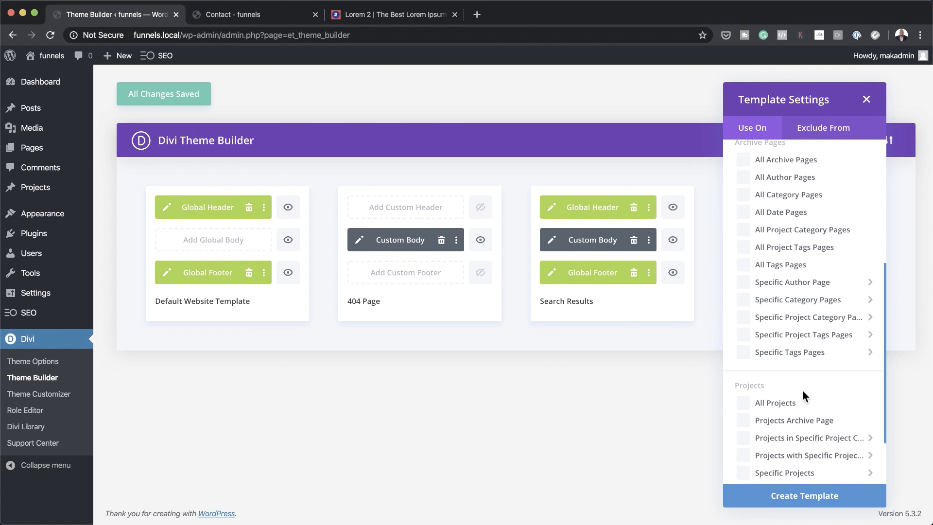
{"action": "mouse_move", "coordinate": [804, 398]}
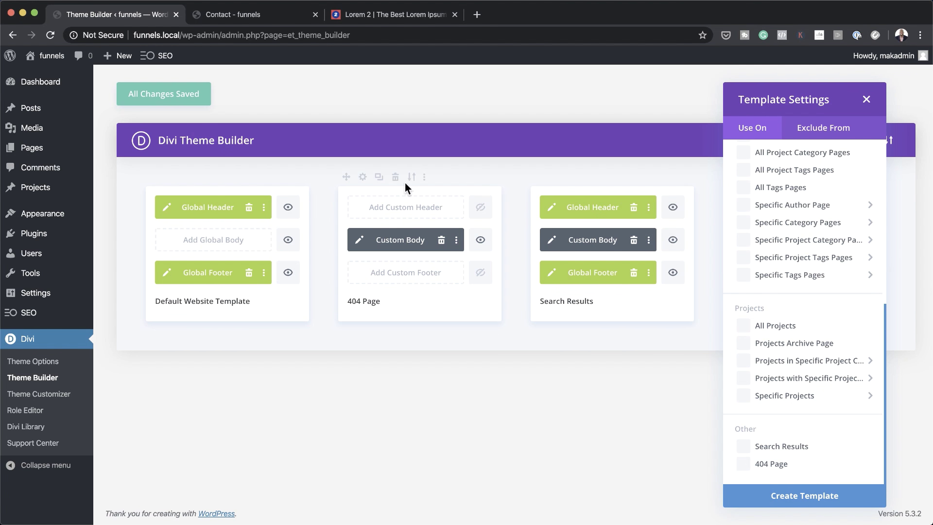
{"action": "left_click", "coordinate": [506, 345]}
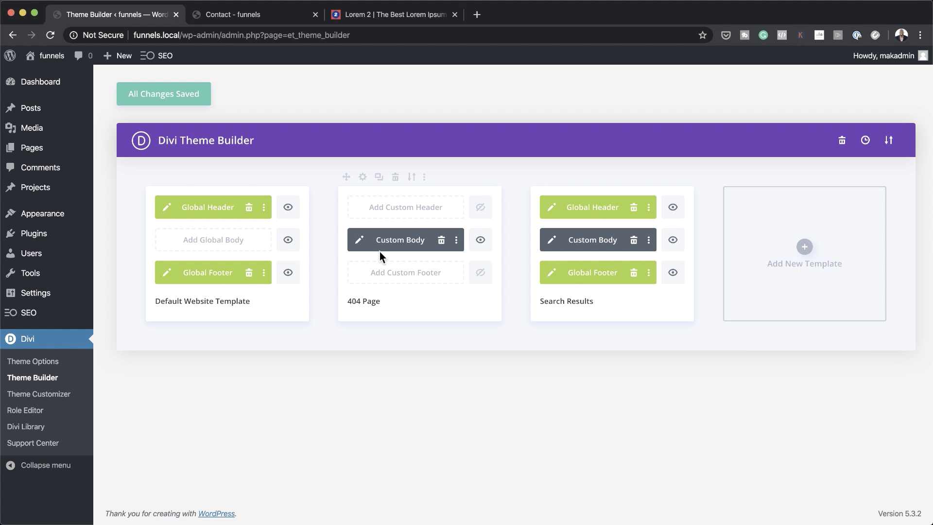
Set the background color of the 404 Page body's section to #00213a
{"action": "left_click", "coordinate": [360, 239]}
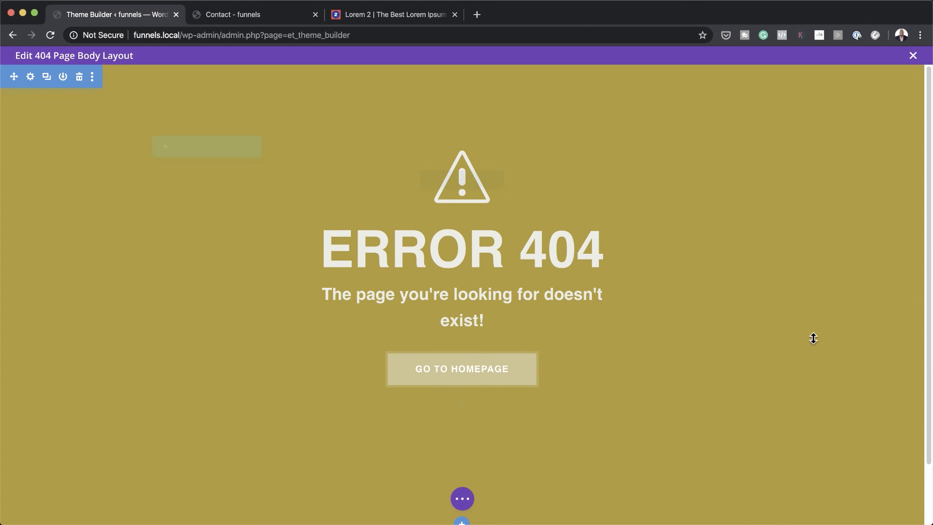
{"action": "left_click", "coordinate": [31, 79]}
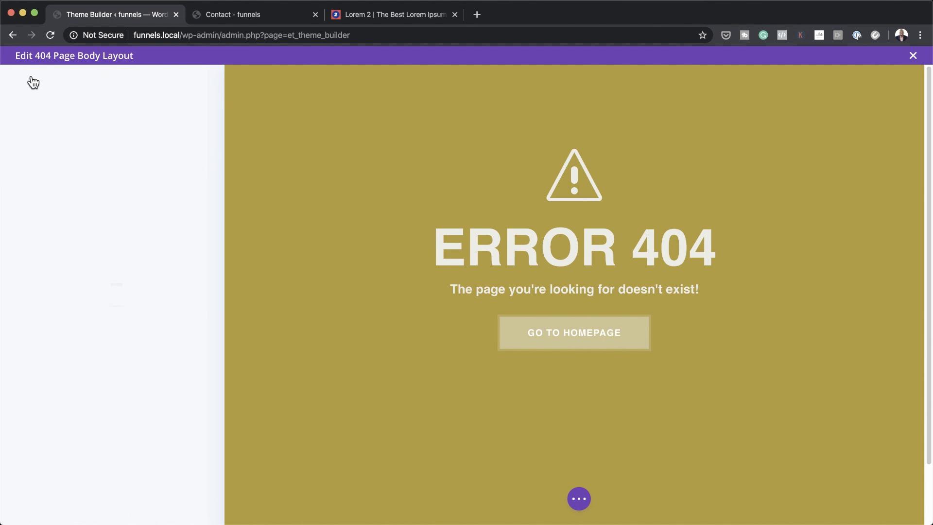
{"action": "left_click", "coordinate": [56, 193]}
{"action": "left_click", "coordinate": [90, 279]}
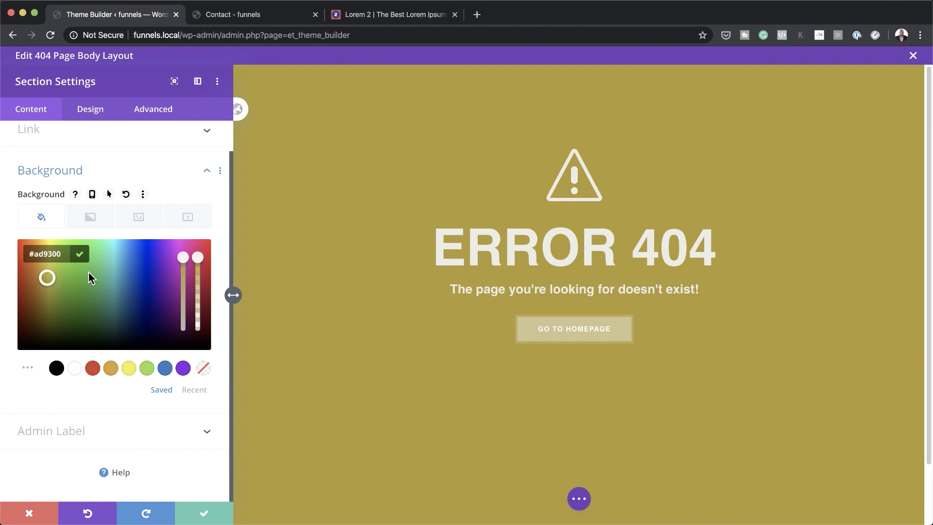
{"action": "left_click_drag", "start_coordinate": [46, 273], "coordinate": [130, 327]}
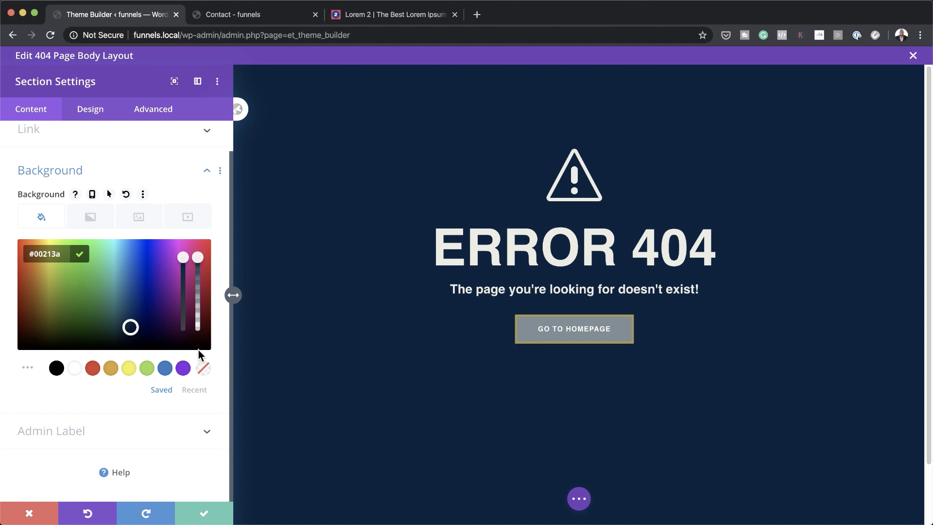
{"action": "left_click", "coordinate": [207, 516]}
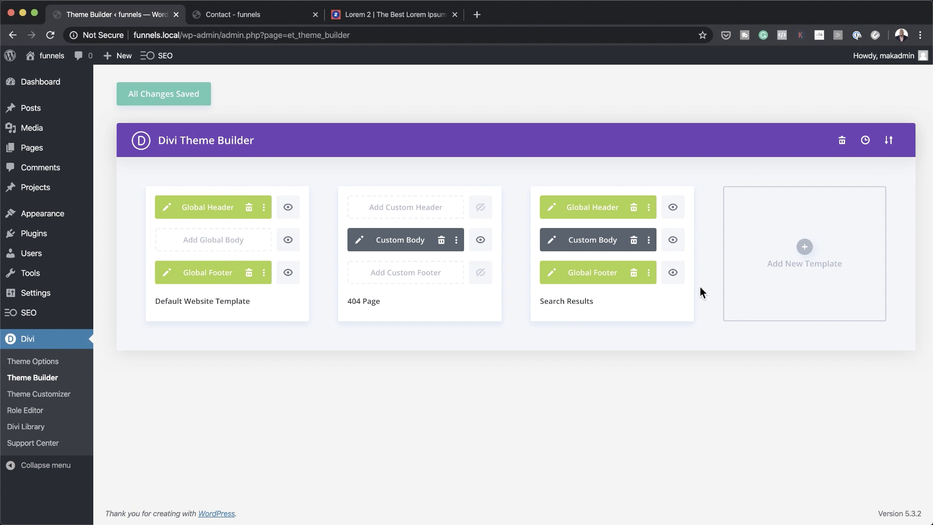
Open the Search Results template's custom body layout in the editor
{"action": "mouse_move", "coordinate": [612, 235]}
{"action": "left_click", "coordinate": [552, 240]}
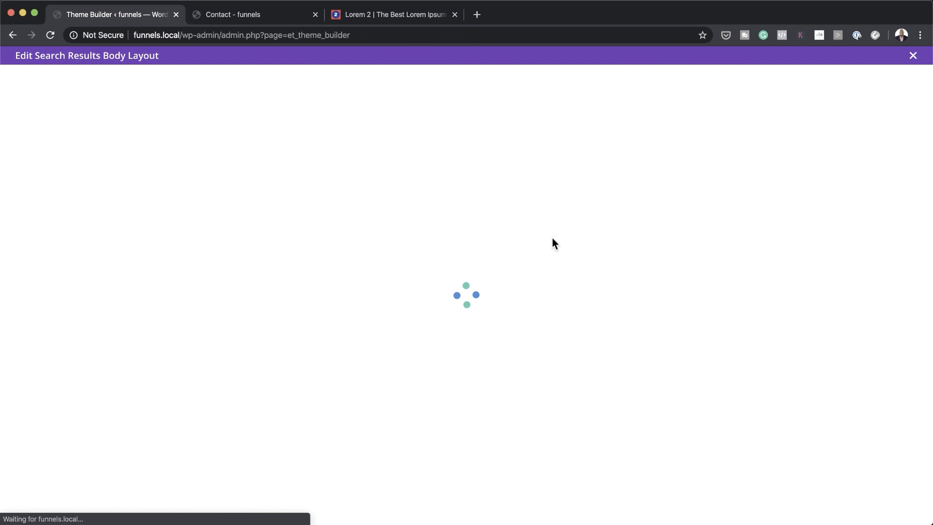
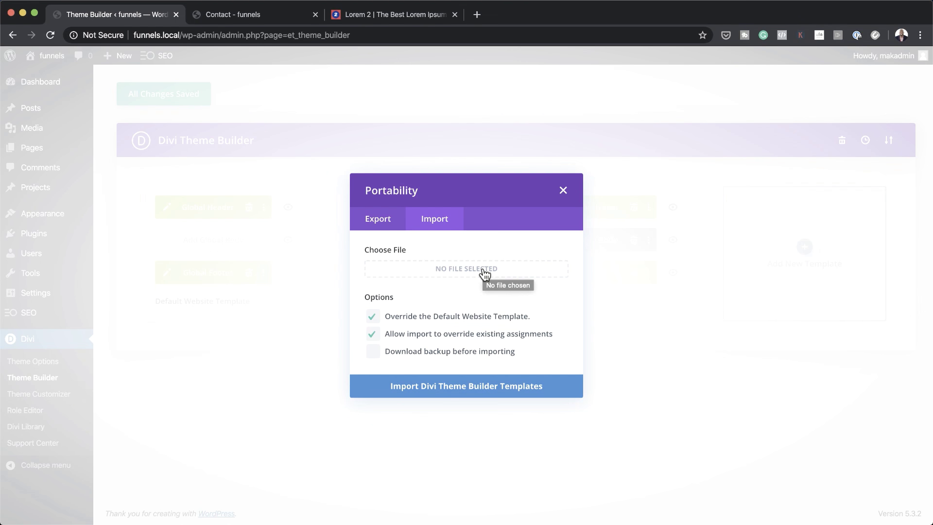
Import GENESIS-TEMPLATE-LIGHT.json from the GENESIS TEMPLATE folder in Downloads into the Theme Builder and save the changes
{"action": "left_click", "coordinate": [484, 273]}
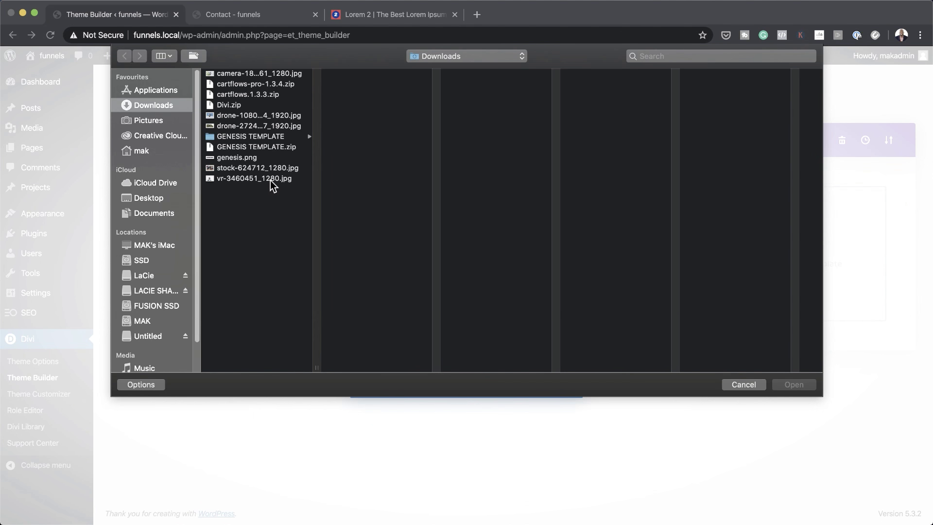
{"action": "left_click", "coordinate": [260, 137]}
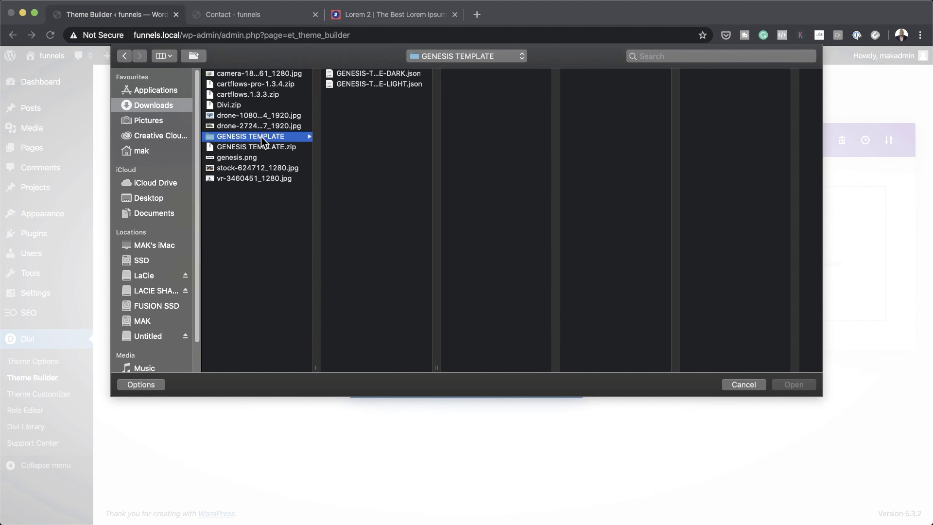
{"action": "left_click", "coordinate": [393, 84]}
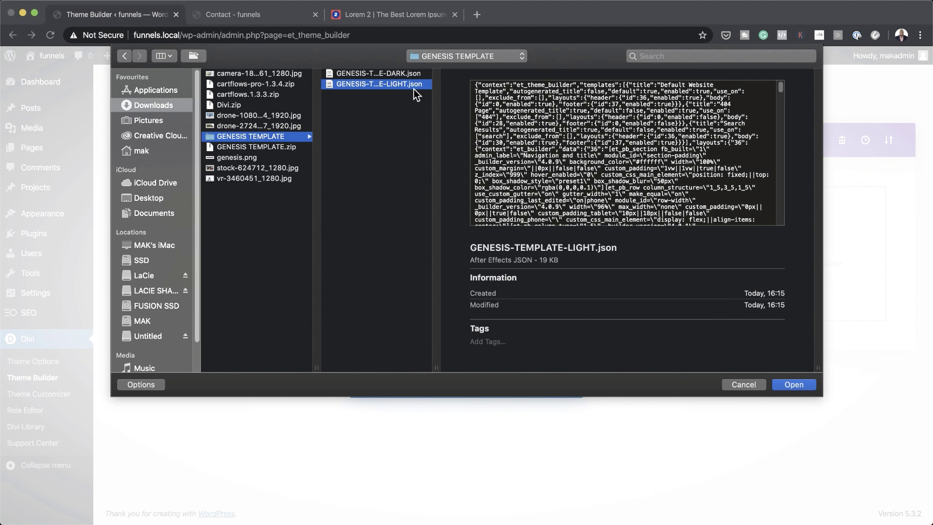
{"action": "left_click", "coordinate": [796, 386]}
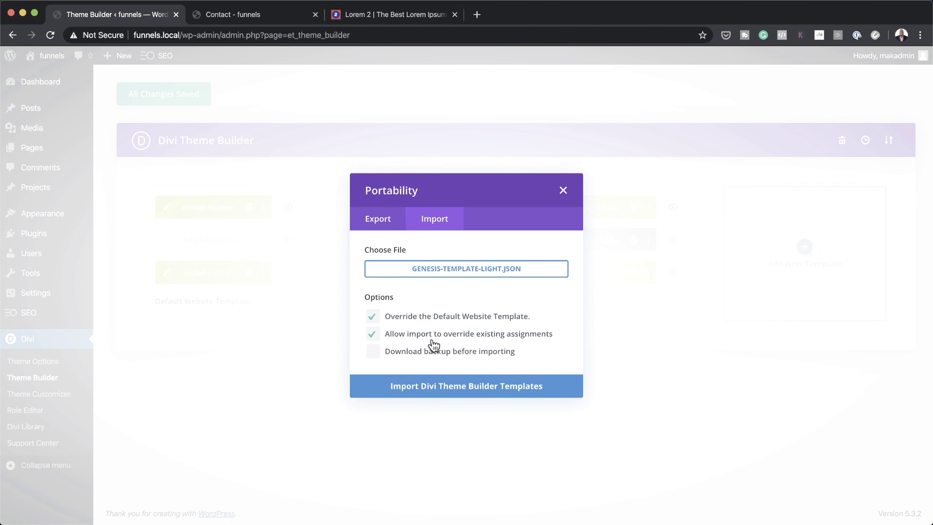
{"action": "left_click", "coordinate": [491, 389]}
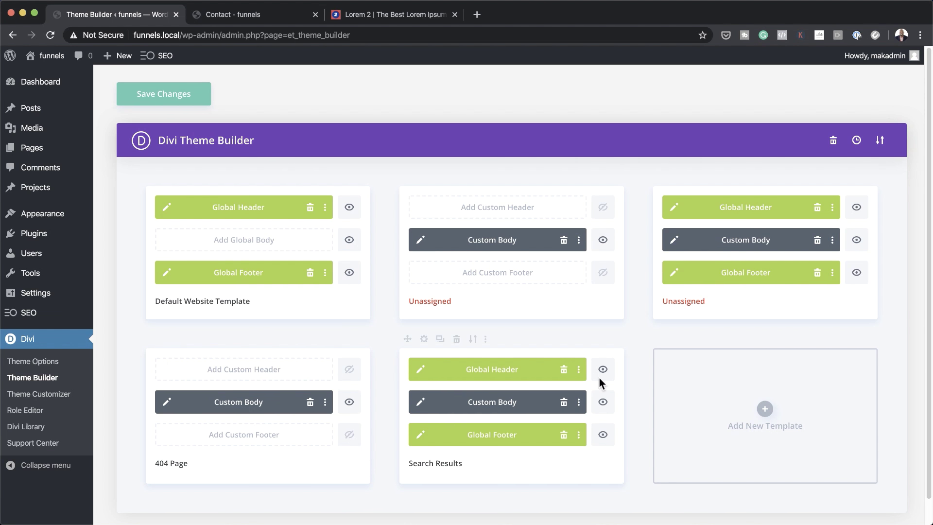
{"action": "left_click", "coordinate": [199, 97]}
Reload the live Contact page to check the imported header and footer, and return to the Theme Builder
{"action": "left_click", "coordinate": [260, 13]}
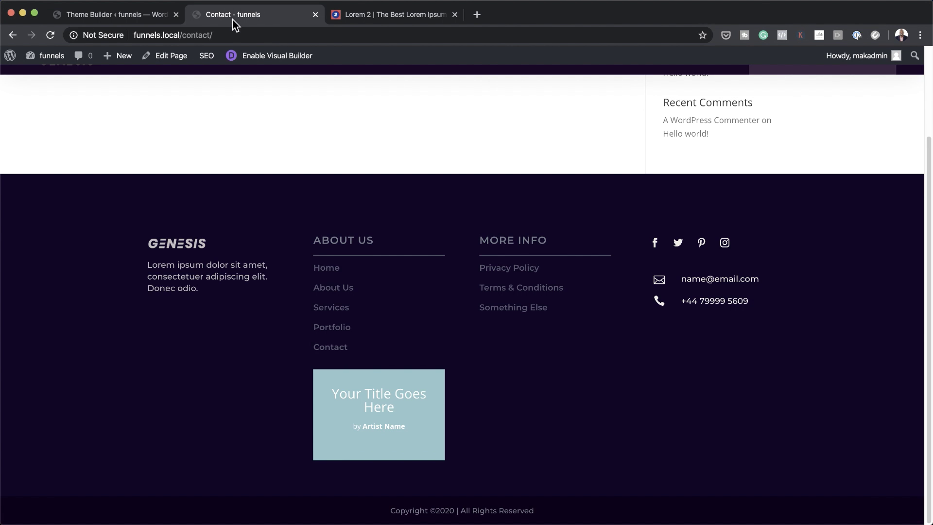
{"action": "left_click", "coordinate": [51, 36]}
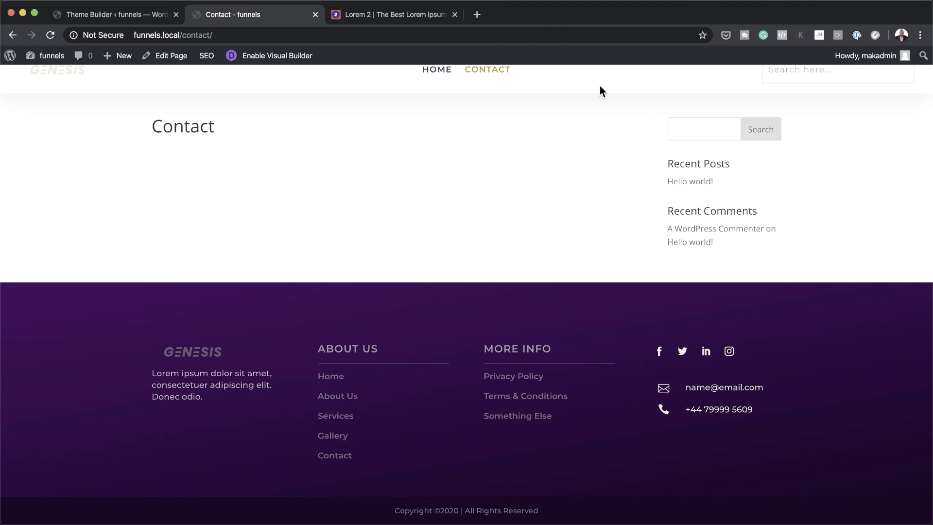
{"action": "left_click", "coordinate": [122, 14]}
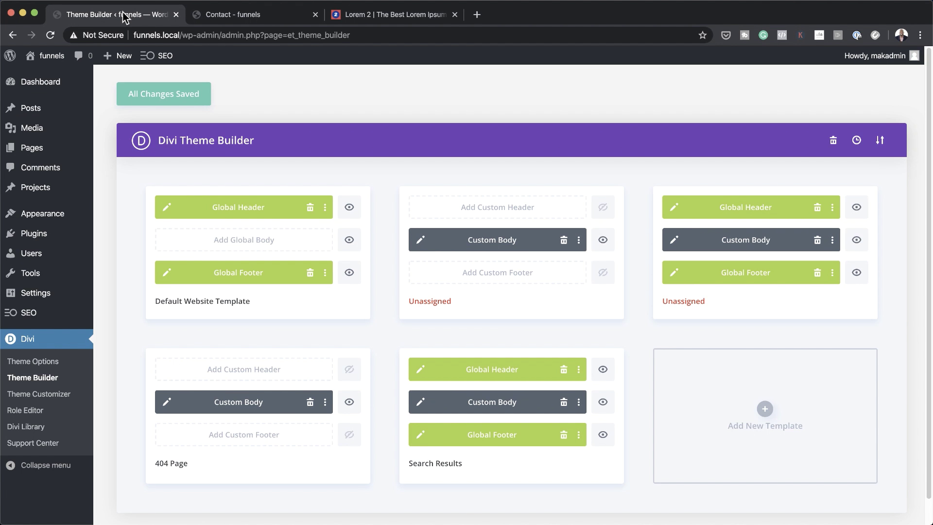